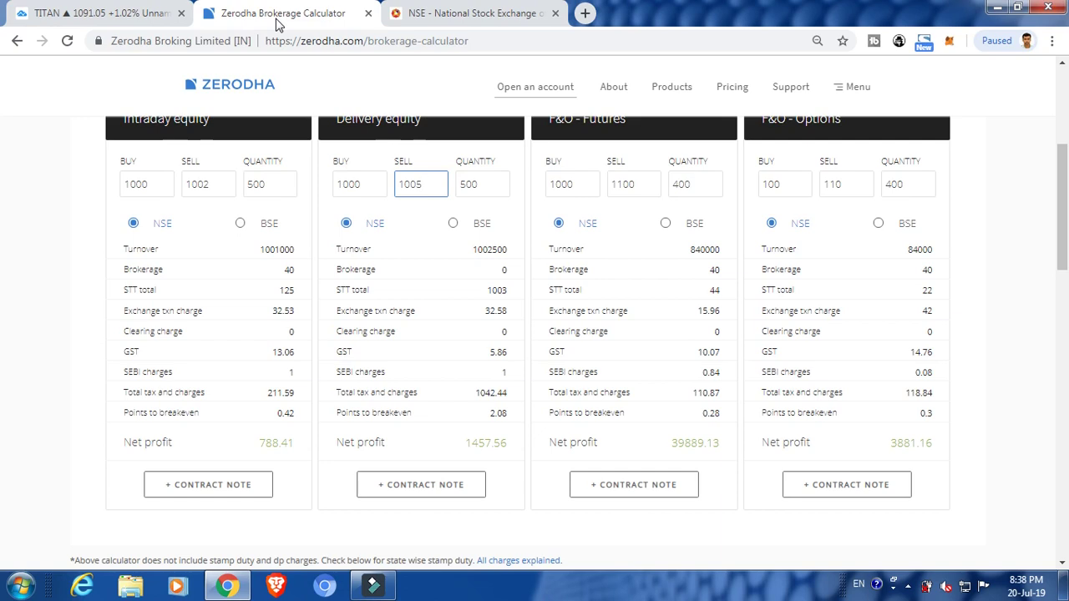
- View the TITAN daily chart in TradingView and return to the charges in the Zerodha brokerage calculator
{"action": "left_click", "coordinate": [92, 10]}
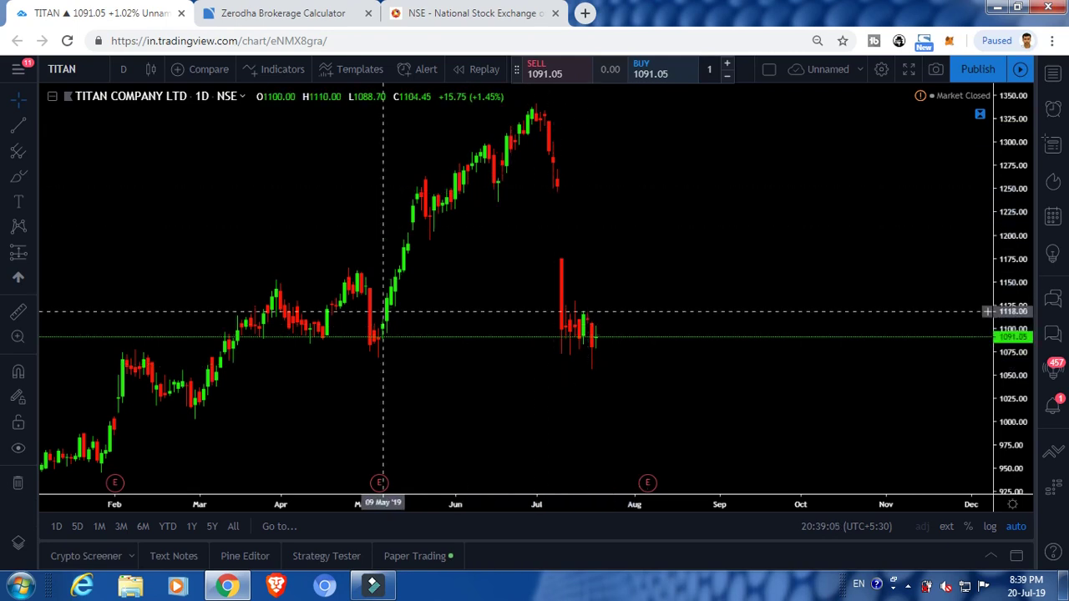
{"action": "left_click", "coordinate": [284, 11]}
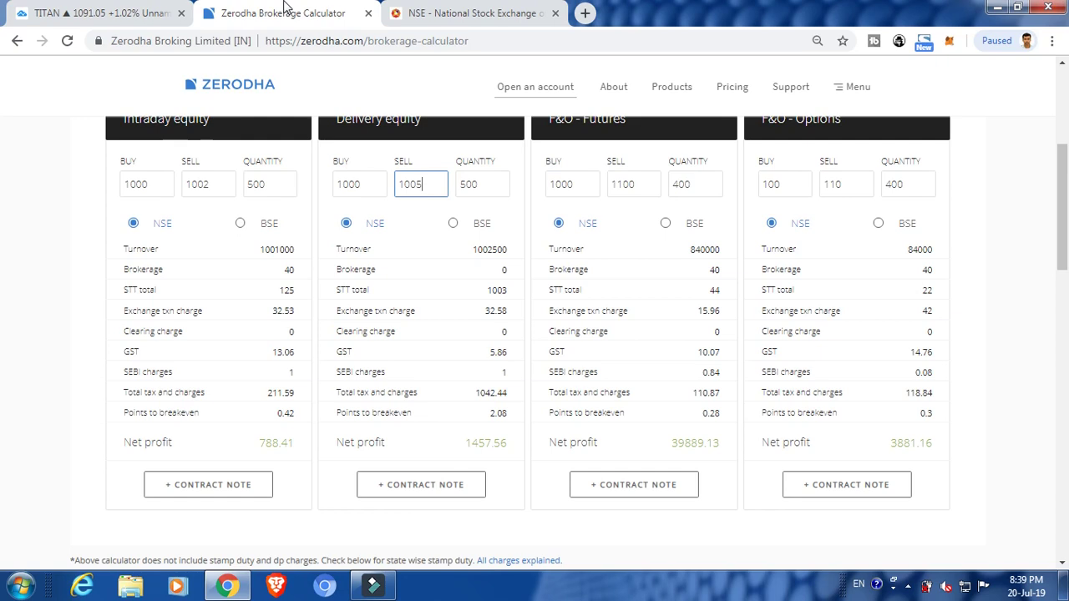
{"action": "mouse_move", "coordinate": [1065, 219]}
{"action": "left_mouse_down"}
{"action": "mouse_move", "coordinate": [1065, 174]}
{"action": "mouse_move", "coordinate": [1064, 230]}
{"action": "left_mouse_up"}
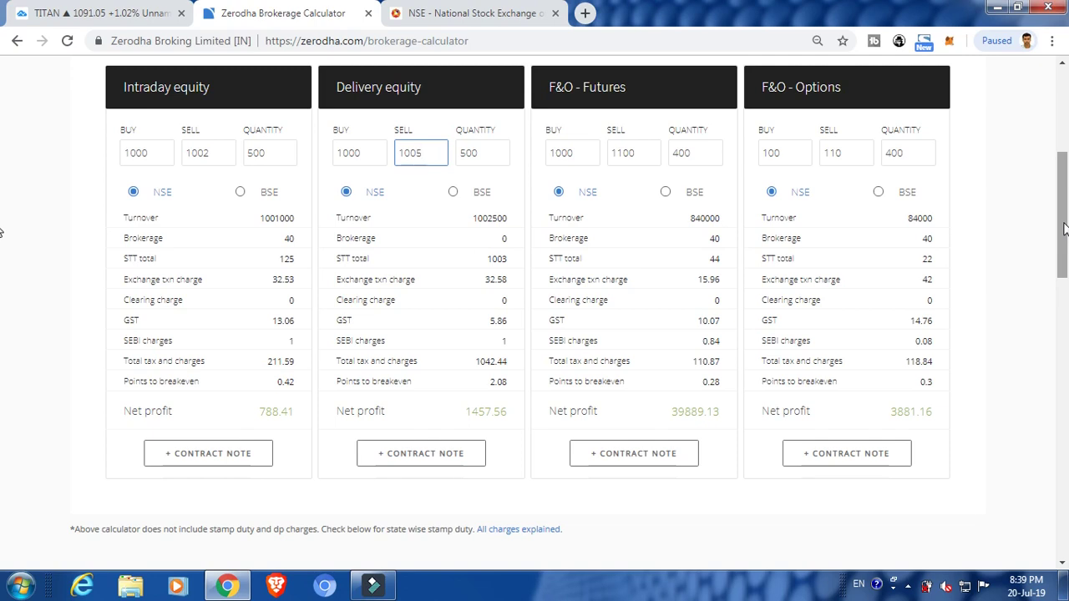
{"action": "mouse_move", "coordinate": [1064, 230]}
{"action": "left_mouse_down"}
{"action": "mouse_move", "coordinate": [1063, 209]}
{"action": "mouse_move", "coordinate": [1065, 224]}
{"action": "left_mouse_up"}
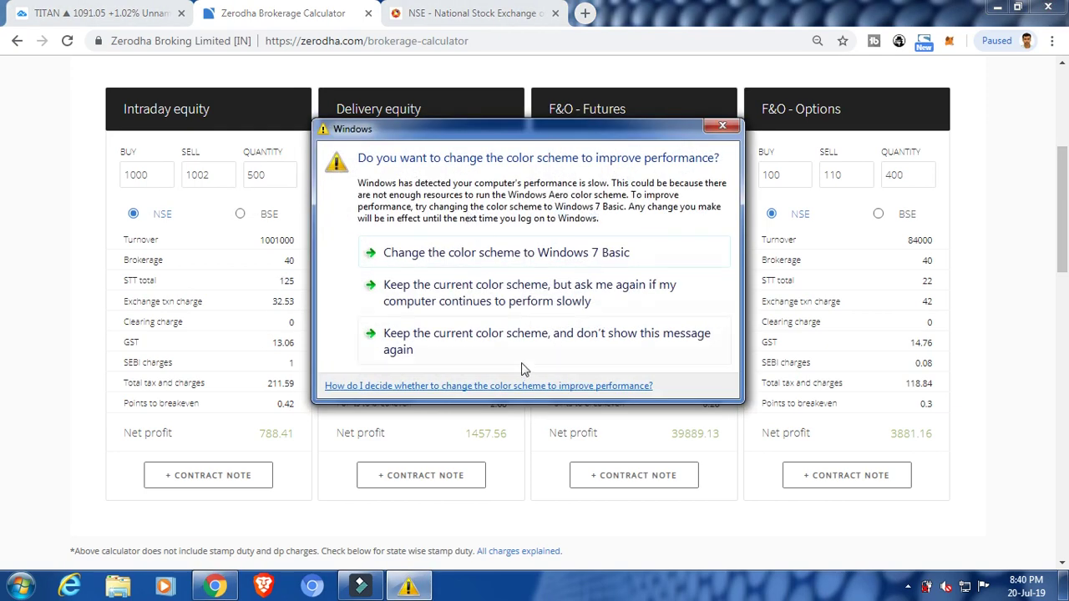
- Keep the current Windows color scheme without showing the message again, and set the Delivery equity sell price to 1002
{"action": "left_click", "coordinate": [515, 343]}
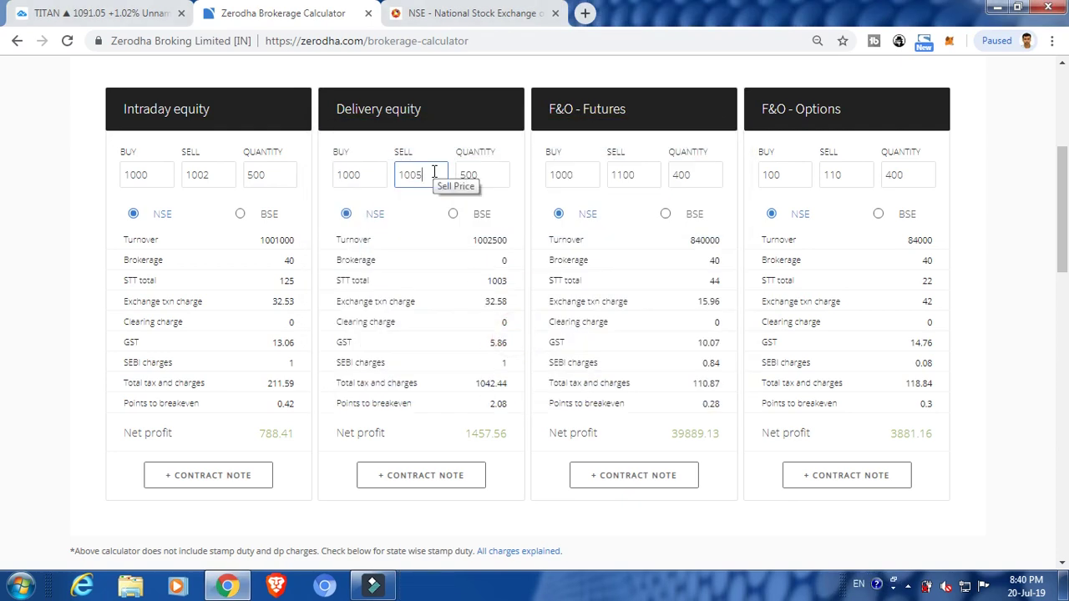
{"action": "key", "text": "BackSpace"}
{"action": "type", "text": "2"}
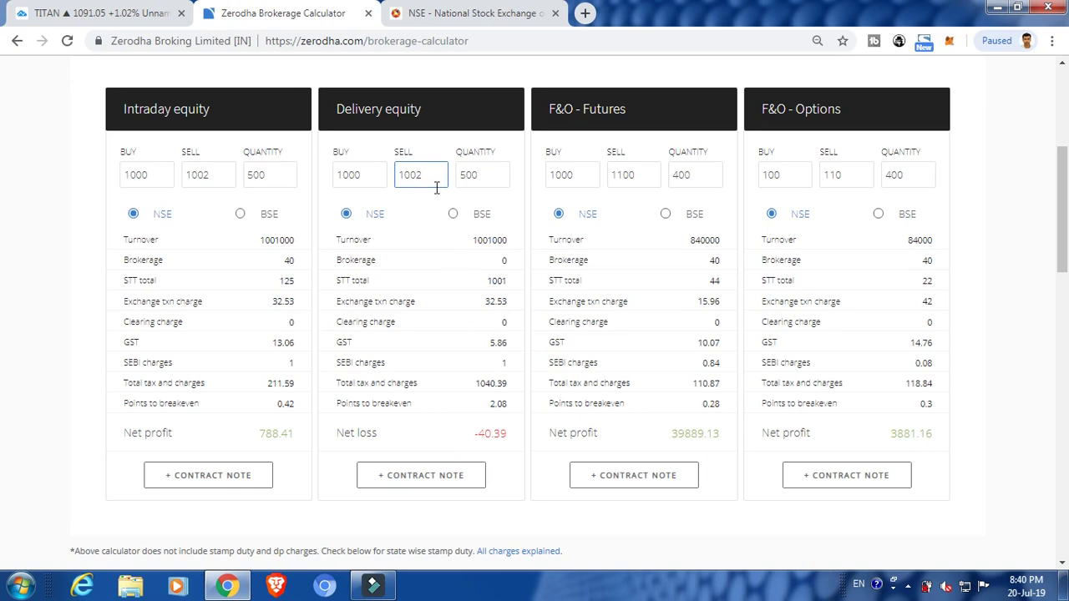
- Set the Delivery equity sell price to 1020
{"action": "key", "text": "BackSpace"}
{"action": "key", "text": "BackSpace"}
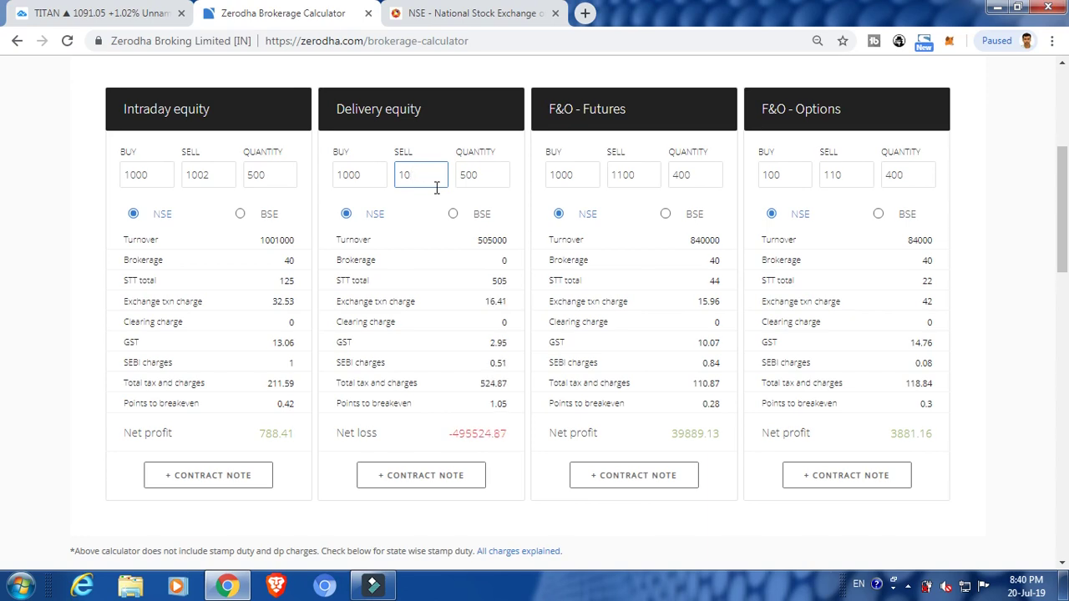
{"action": "type", "text": "20"}
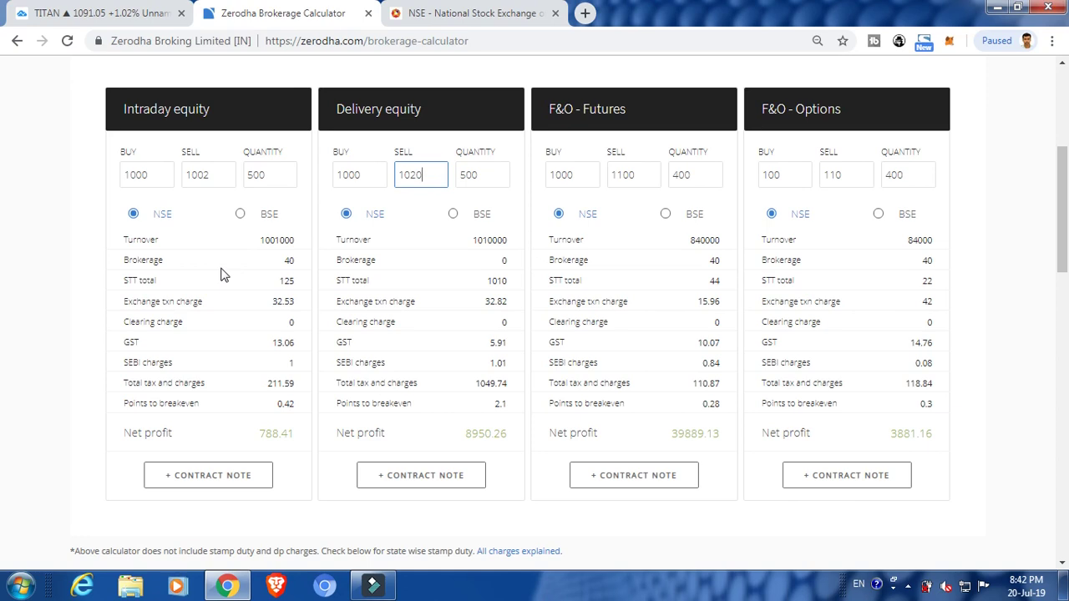
- Glance at the TITAN chart in TradingView and set the Intraday equity sell price to 995 in the Zerodha brokerage calculator
{"action": "left_click", "coordinate": [127, 10]}
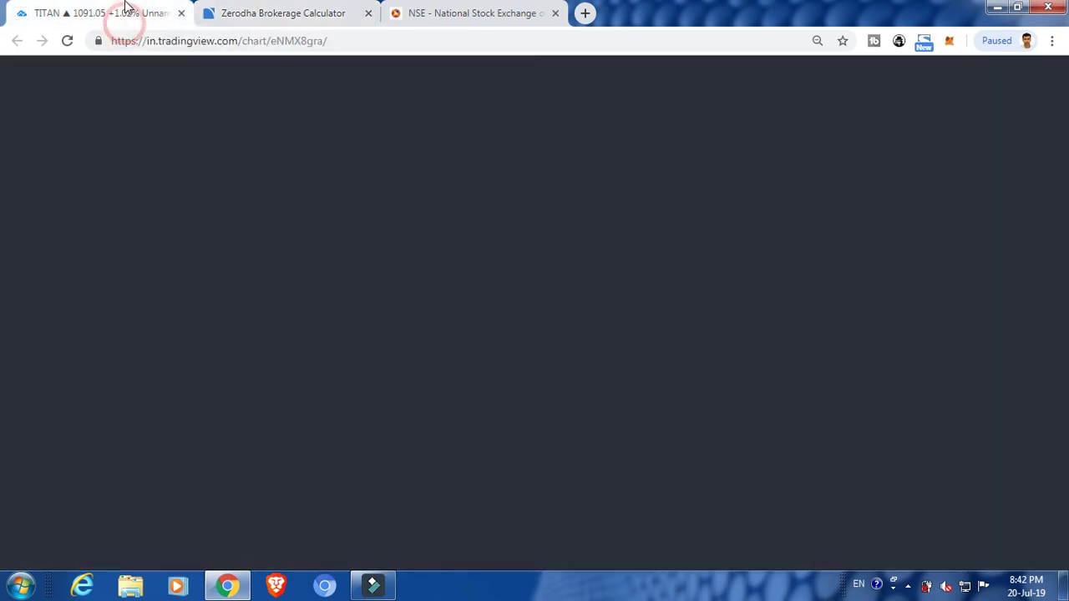
{"action": "left_click", "coordinate": [266, 8]}
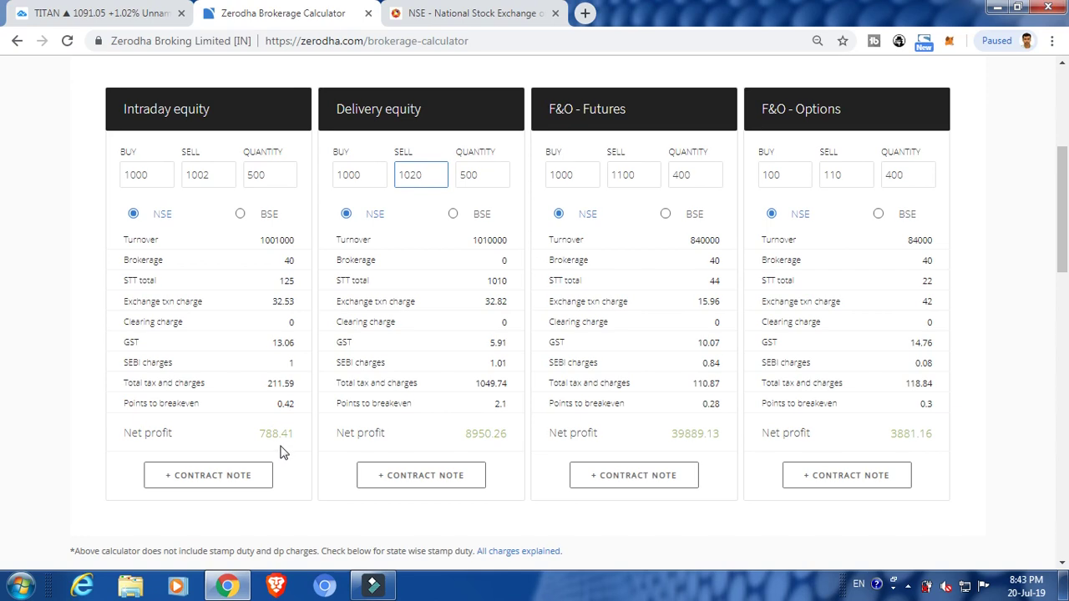
{"action": "double_click", "coordinate": [211, 176]}
{"action": "type", "text": "100"}
{"action": "key", "text": "BackSpace"}
{"action": "key", "text": "BackSpace"}
{"action": "key", "text": "BackSpace"}
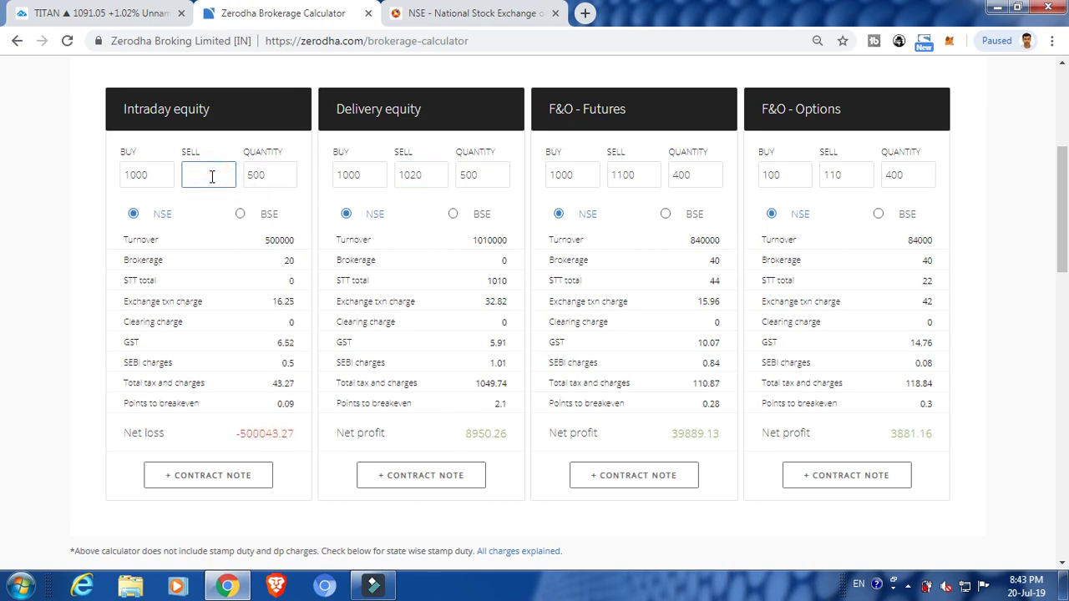
{"action": "type", "text": "995"}
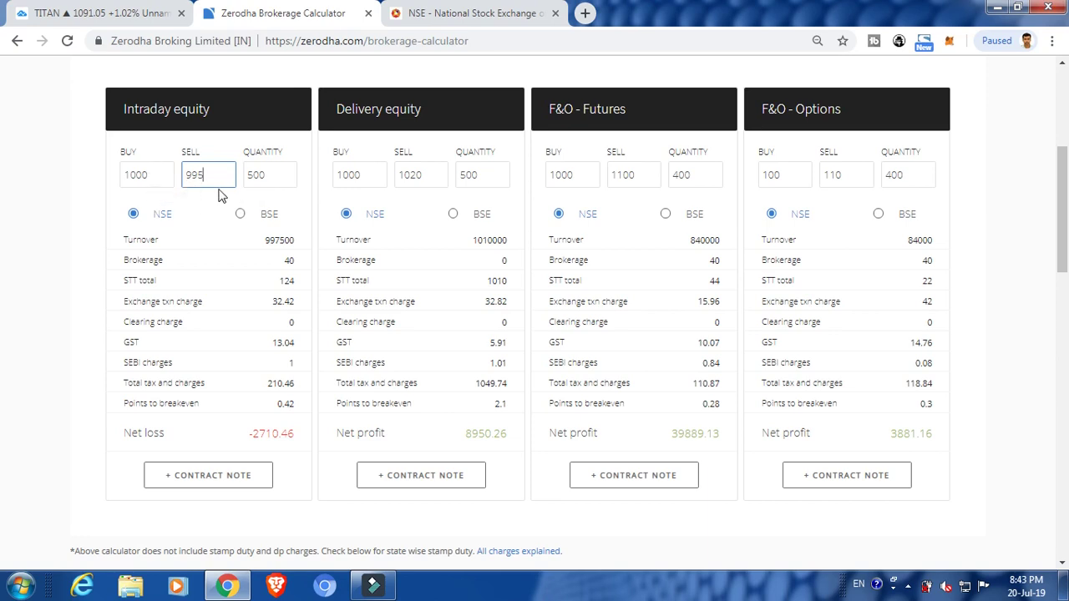
- Review the TITAN daily chart, the intraday charges in the brokerage calculator and the Nifty 50 quote on the NSE website
{"action": "left_click", "coordinate": [117, 13]}
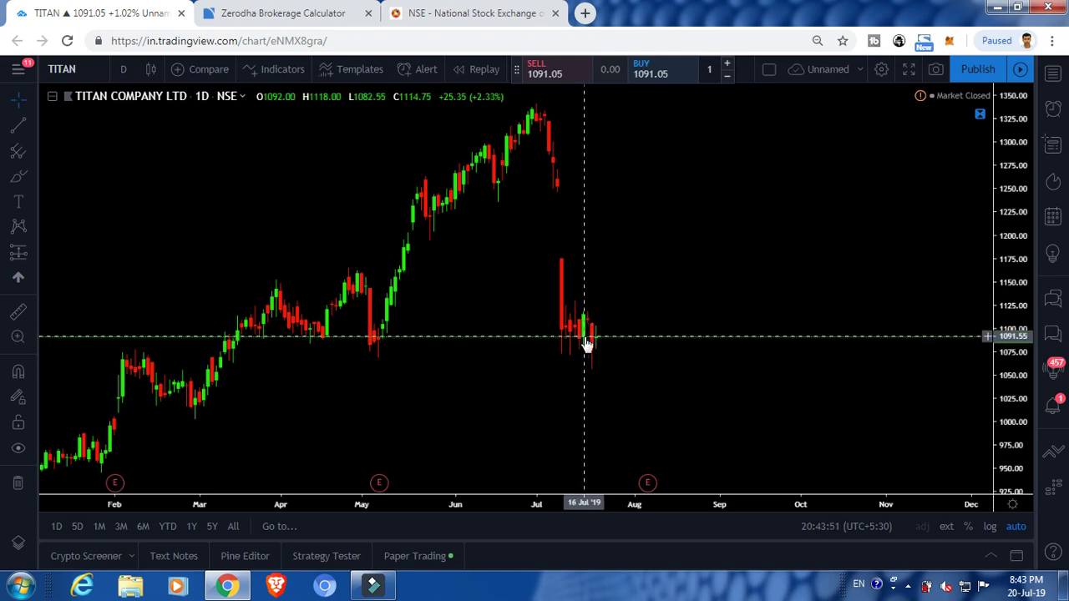
{"action": "left_click", "coordinate": [284, 13]}
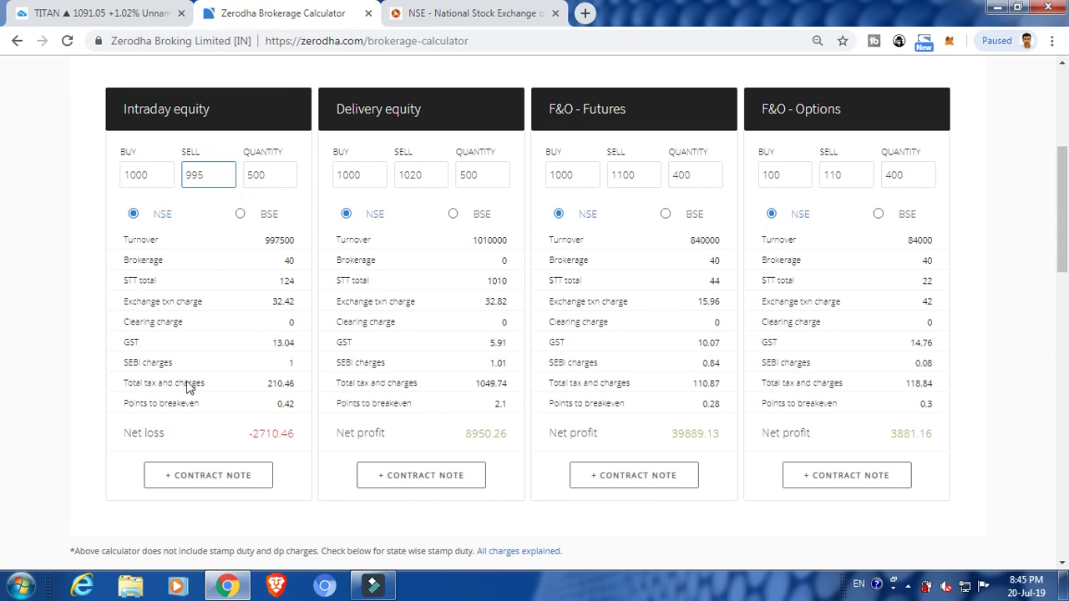
{"action": "left_click", "coordinate": [451, 19]}
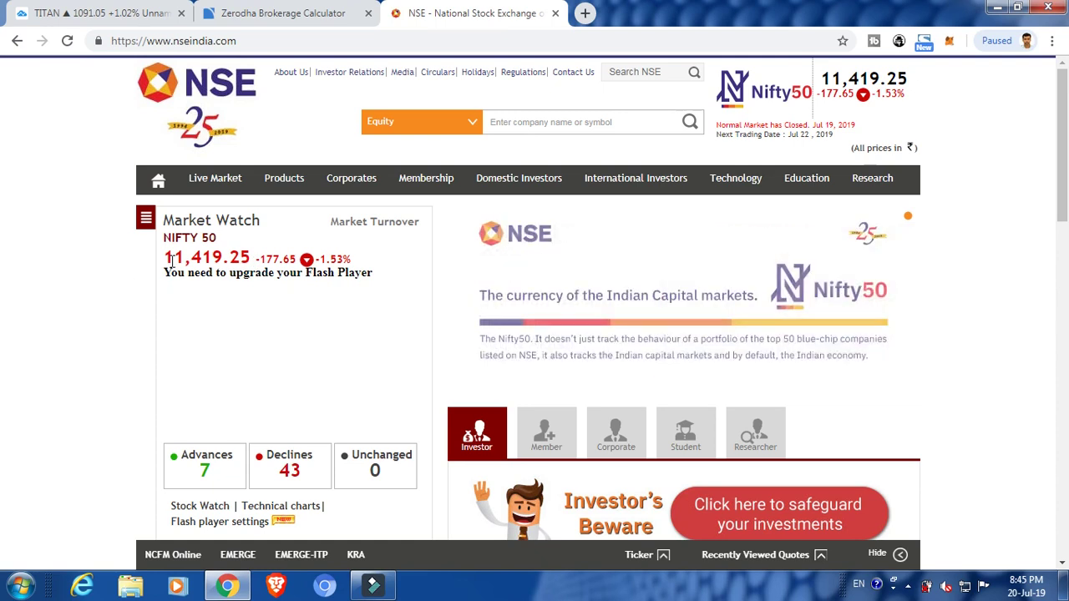
{"action": "left_click", "coordinate": [98, 13]}
{"action": "left_click", "coordinate": [432, 15]}
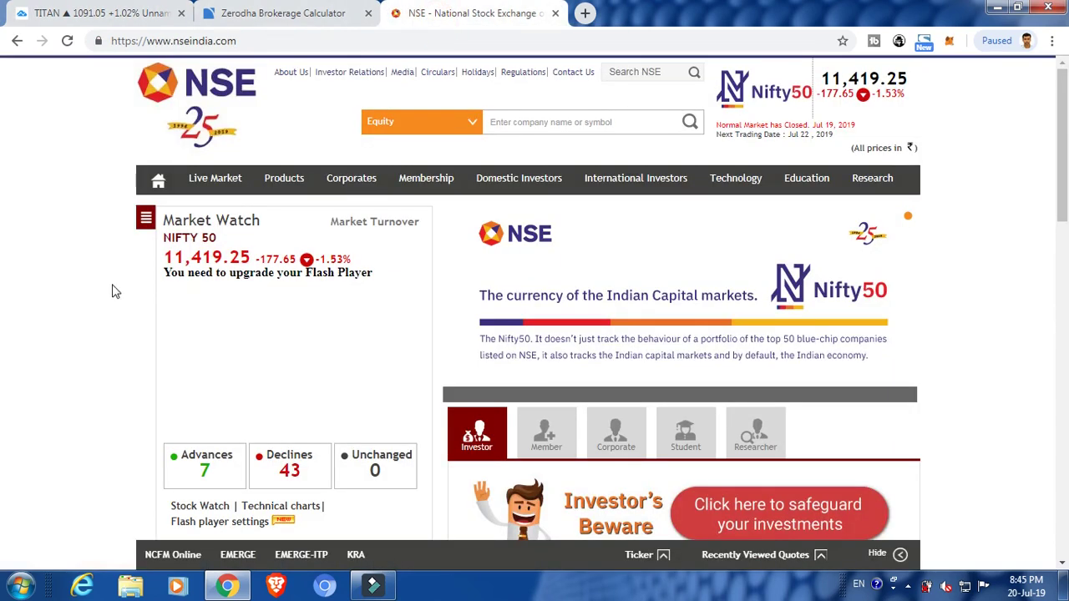
- Switch to TradingView and set the TITAN chart interval to 5 minutes
{"action": "left_click", "coordinate": [148, 12]}
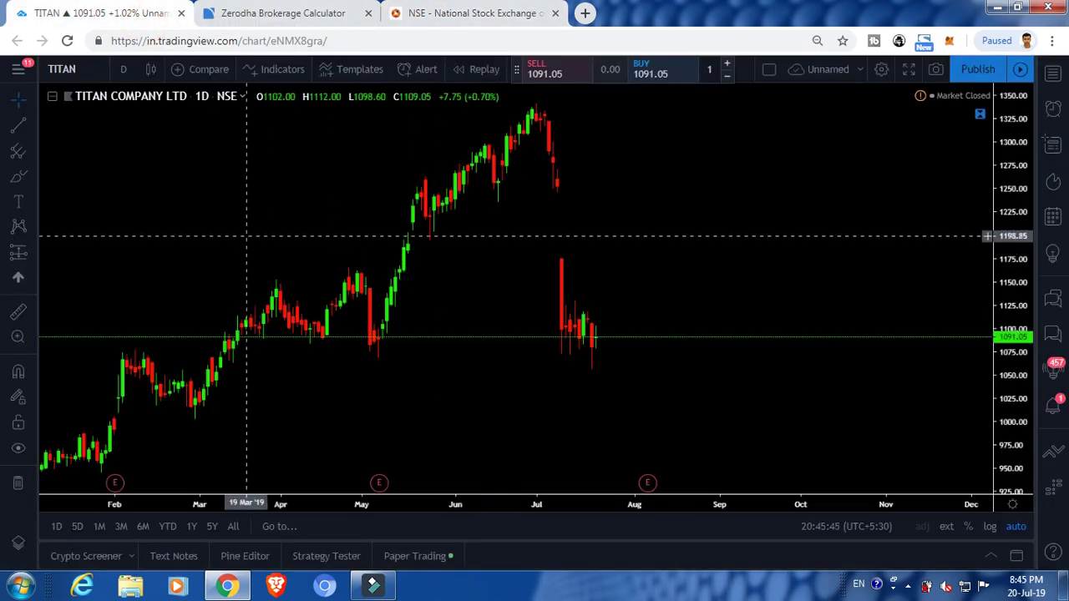
{"action": "left_click", "coordinate": [125, 72]}
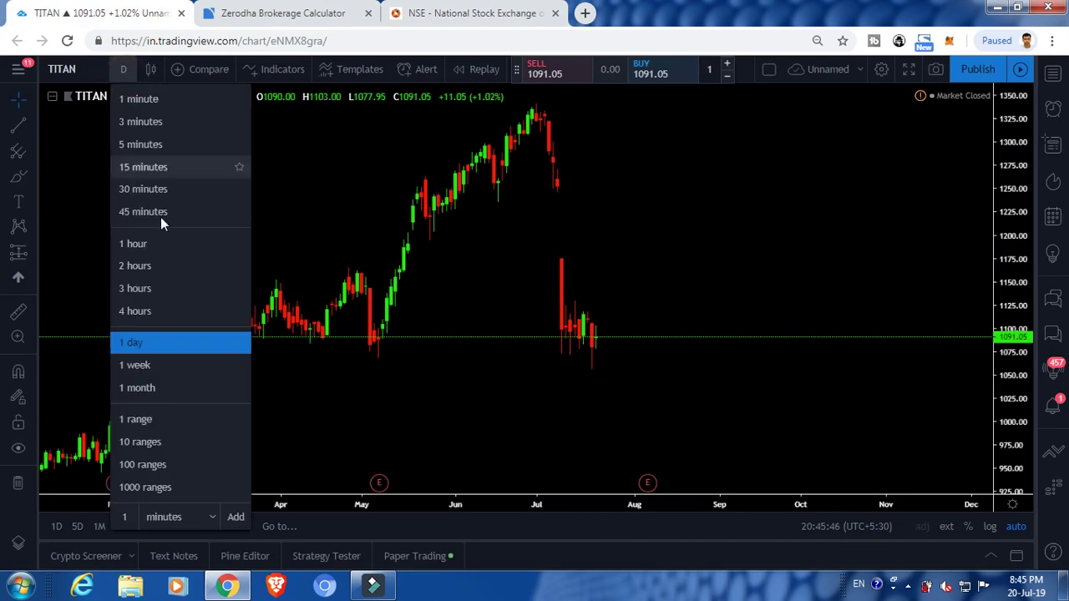
{"action": "left_click", "coordinate": [147, 153]}
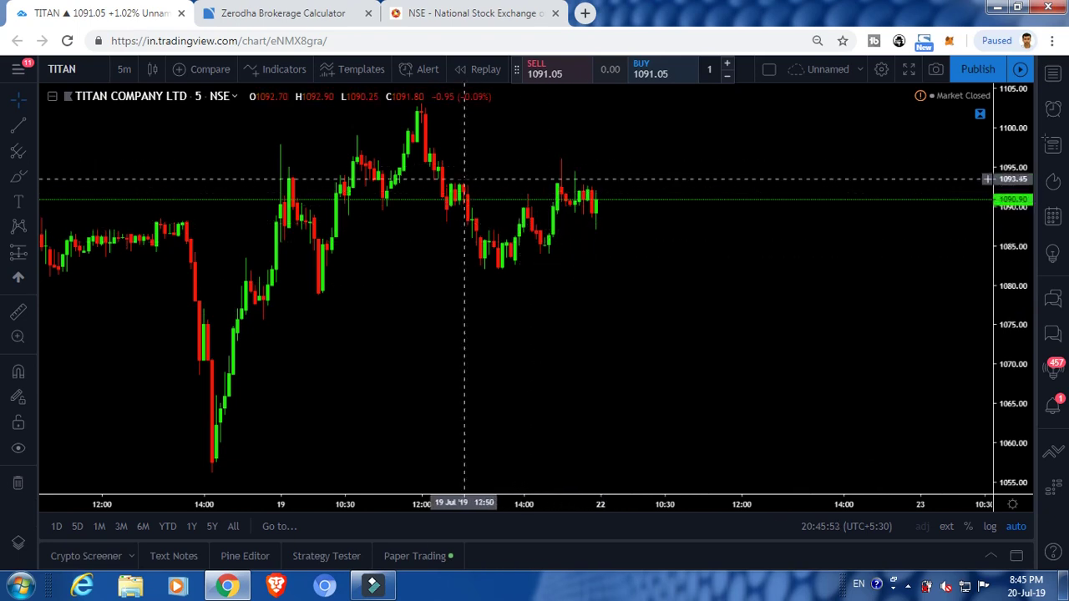
- Compare the Nifty 50 movement on the NSE homepage with the TITAN 5-minute chart in TradingView
{"action": "left_click", "coordinate": [474, 12]}
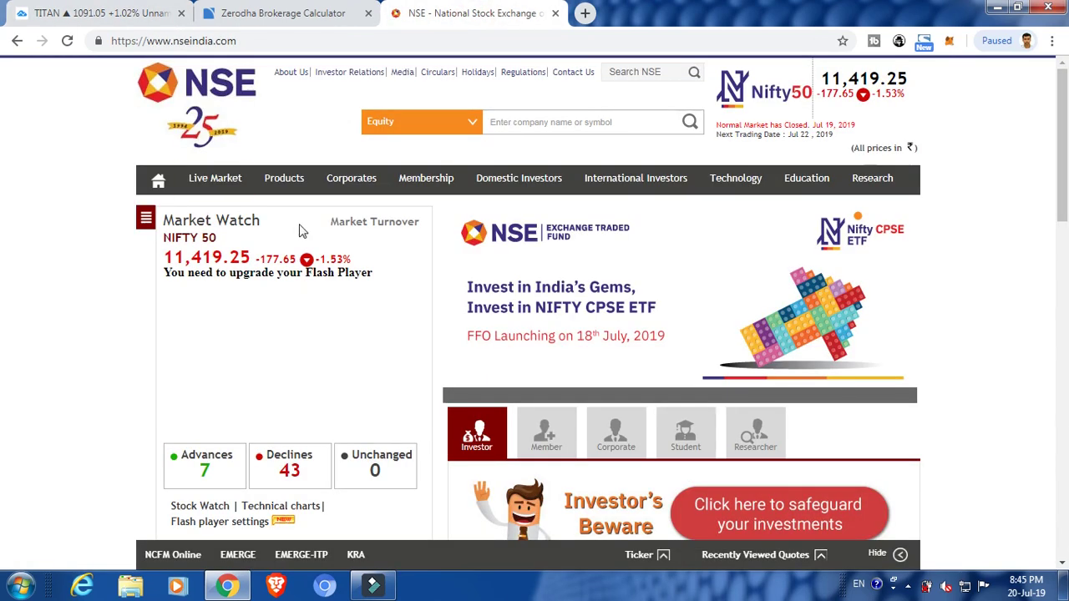
{"action": "left_click", "coordinate": [92, 15]}
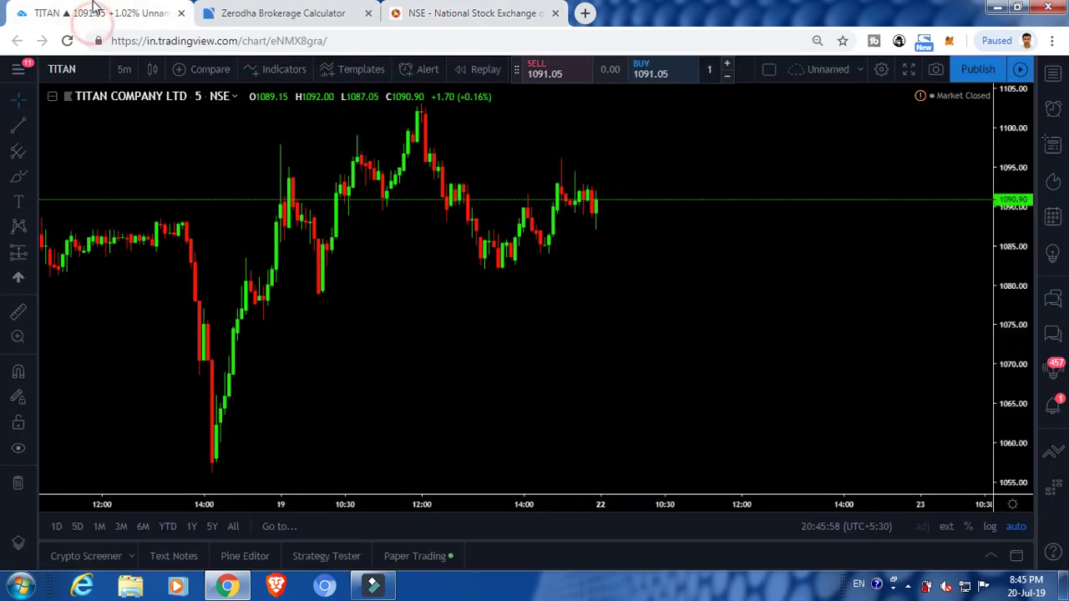
{"action": "left_click", "coordinate": [425, 10]}
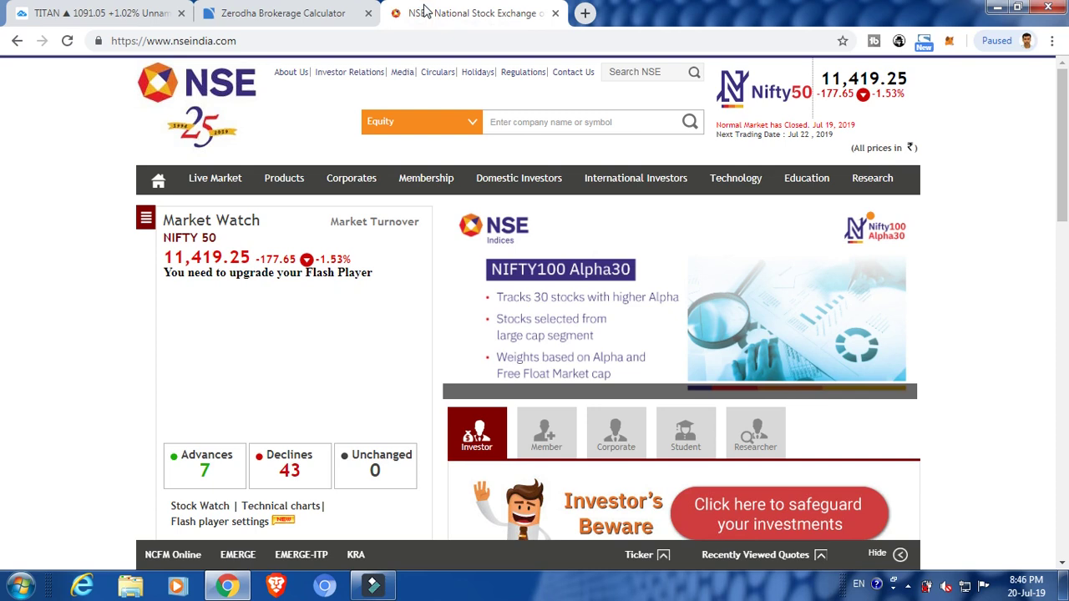
{"action": "left_click", "coordinate": [108, 10]}
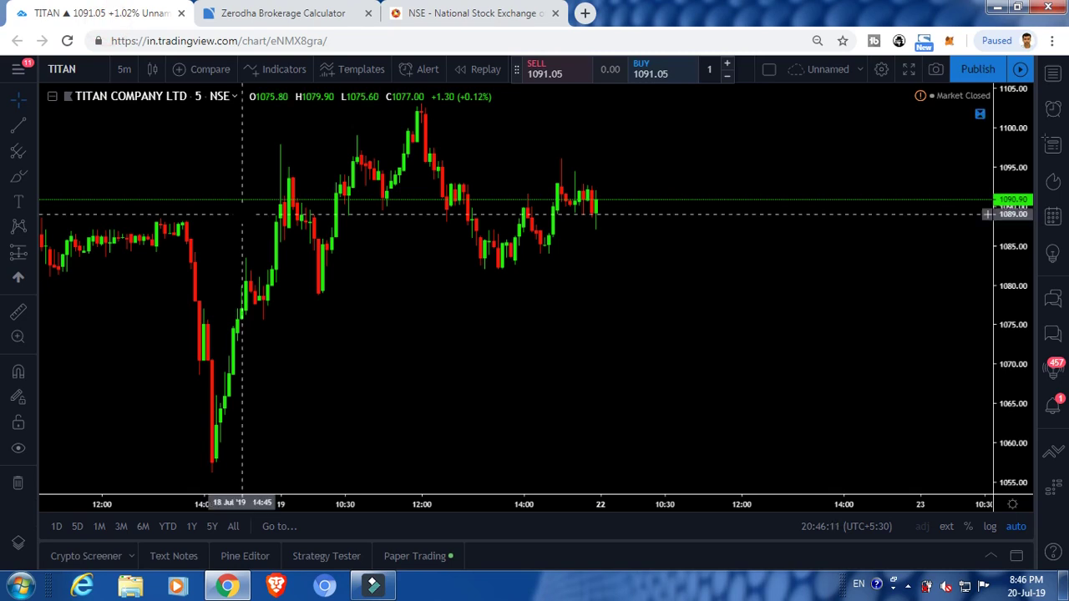
{"action": "left_click", "coordinate": [511, 10]}
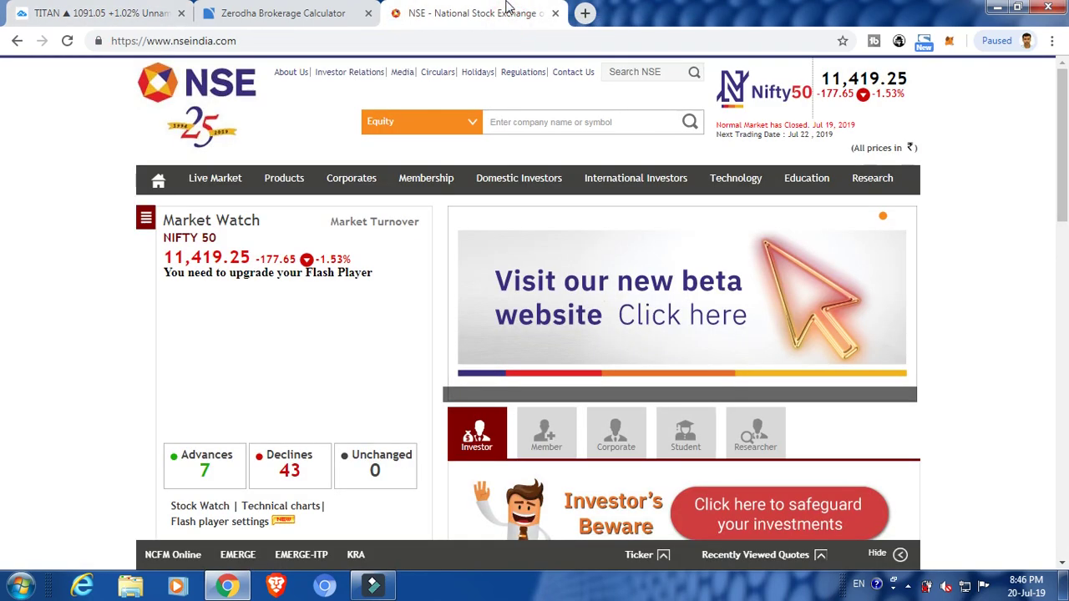
{"action": "left_click", "coordinate": [83, 9]}
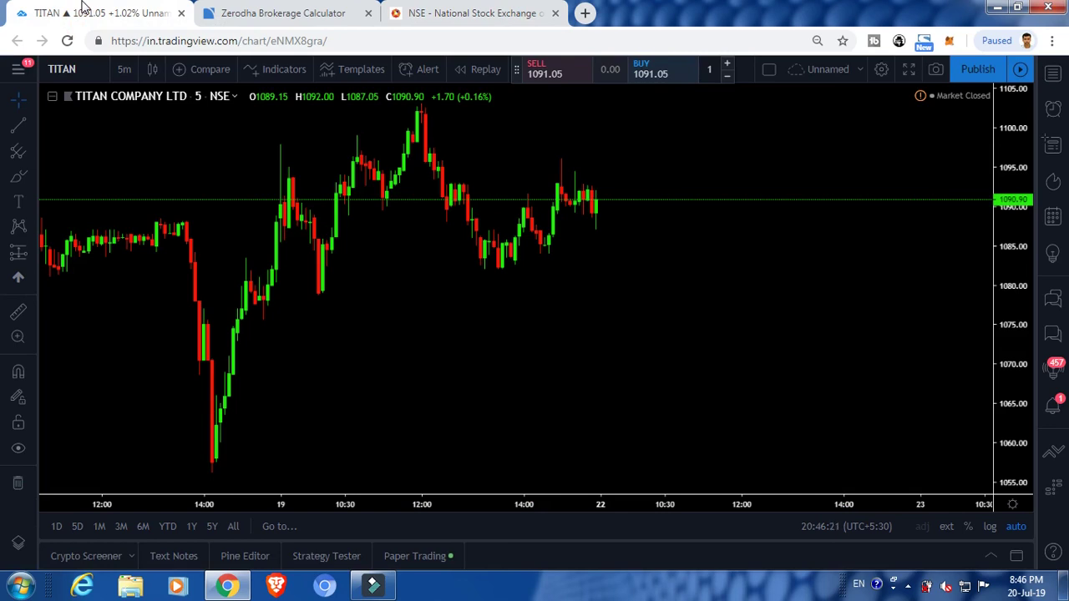
{"action": "left_click", "coordinate": [485, 10]}
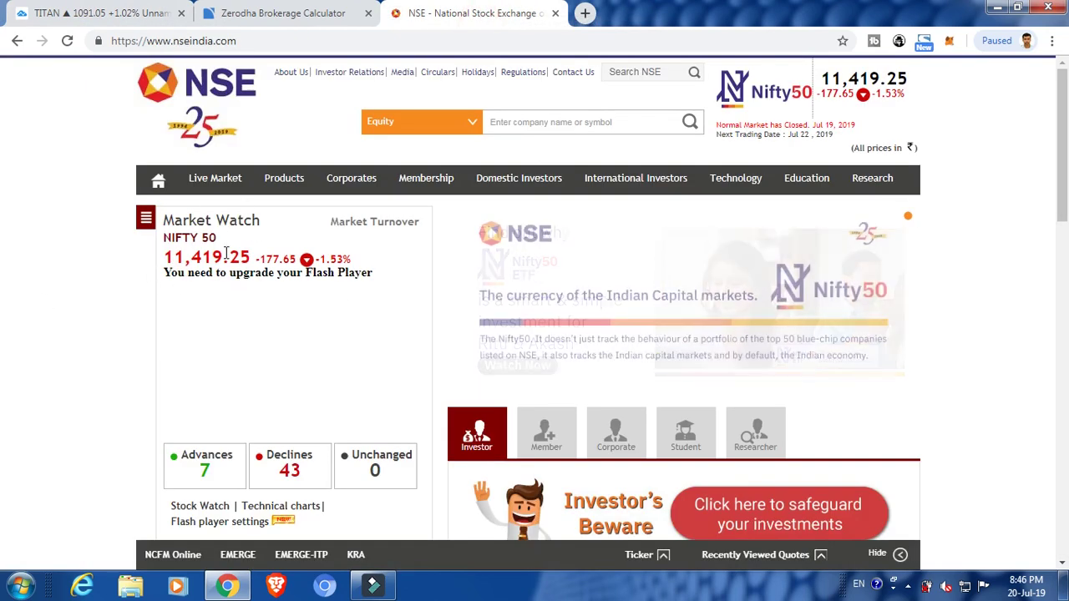
{"action": "left_click", "coordinate": [141, 17]}
{"action": "left_click", "coordinate": [482, 9]}
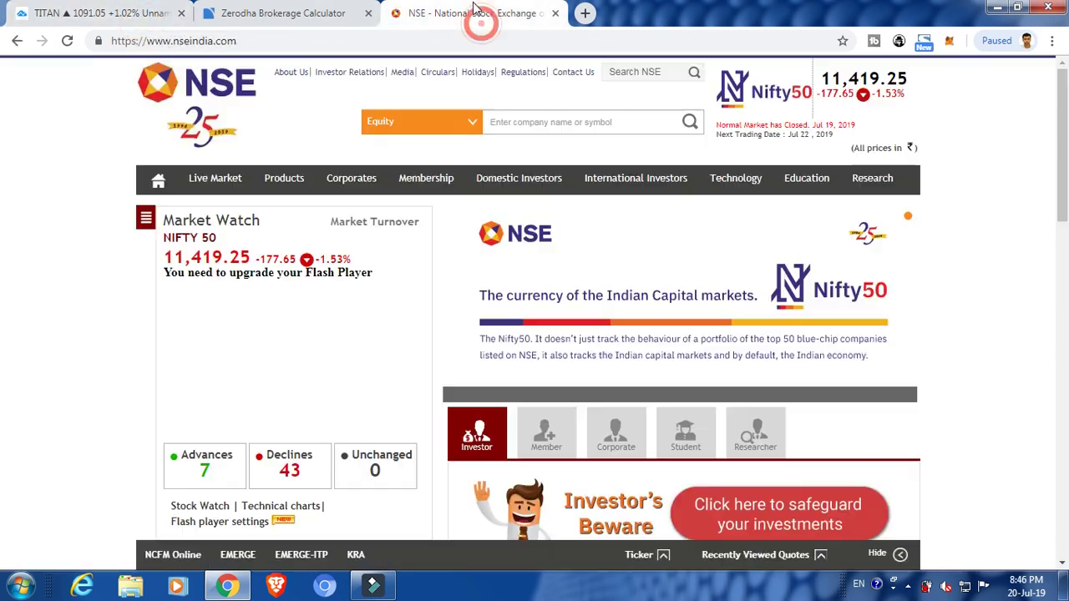
{"action": "left_click", "coordinate": [96, 12]}
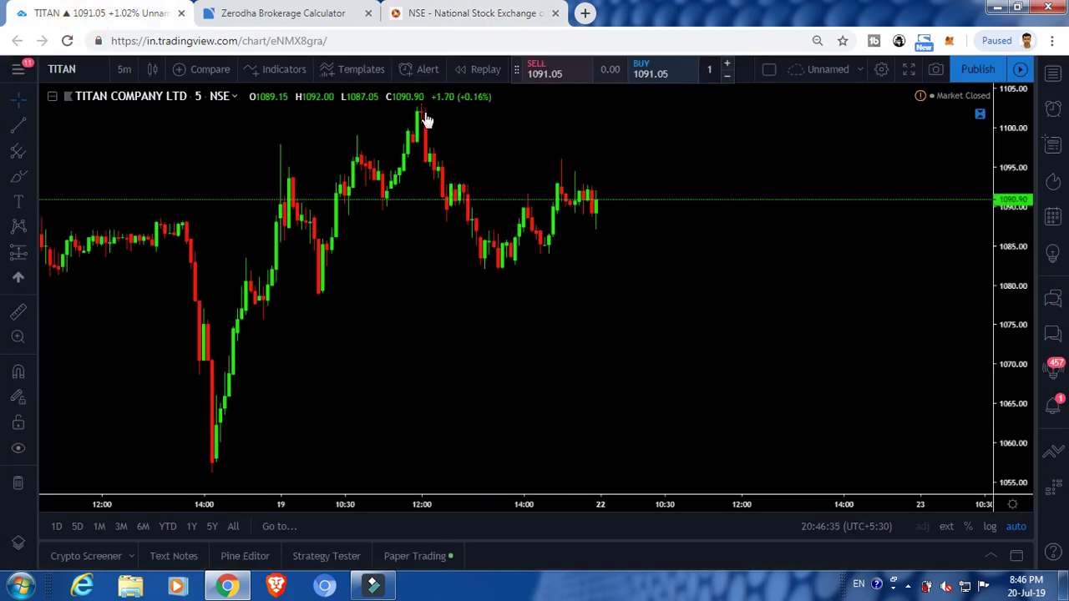